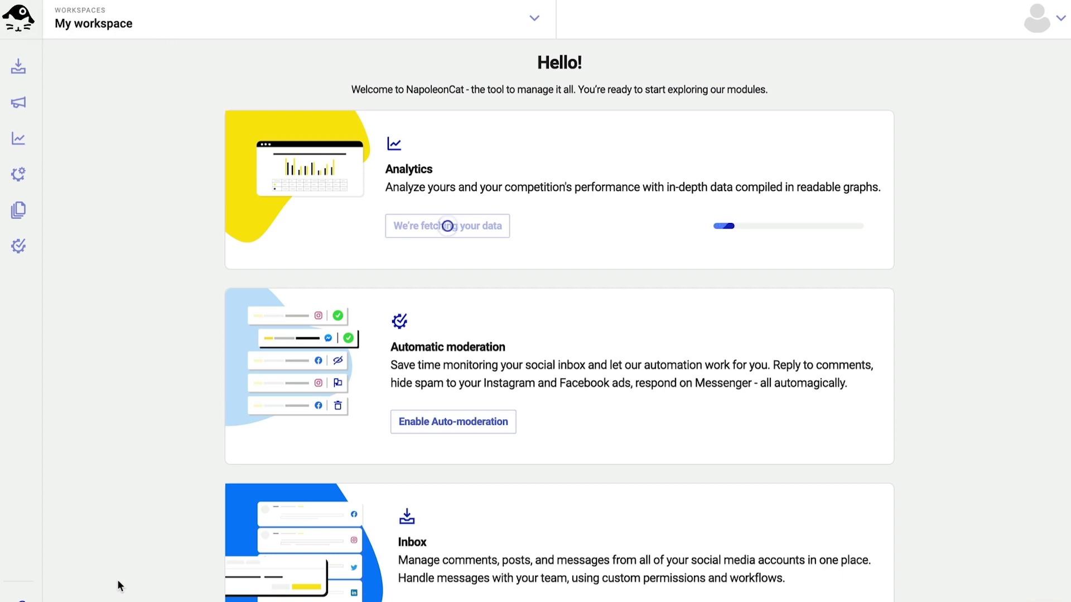
Step: Rename the current workspace from My workspace to 'BMX Stores' in workspace settings
{"action": "left_click", "coordinate": [20, 175]}
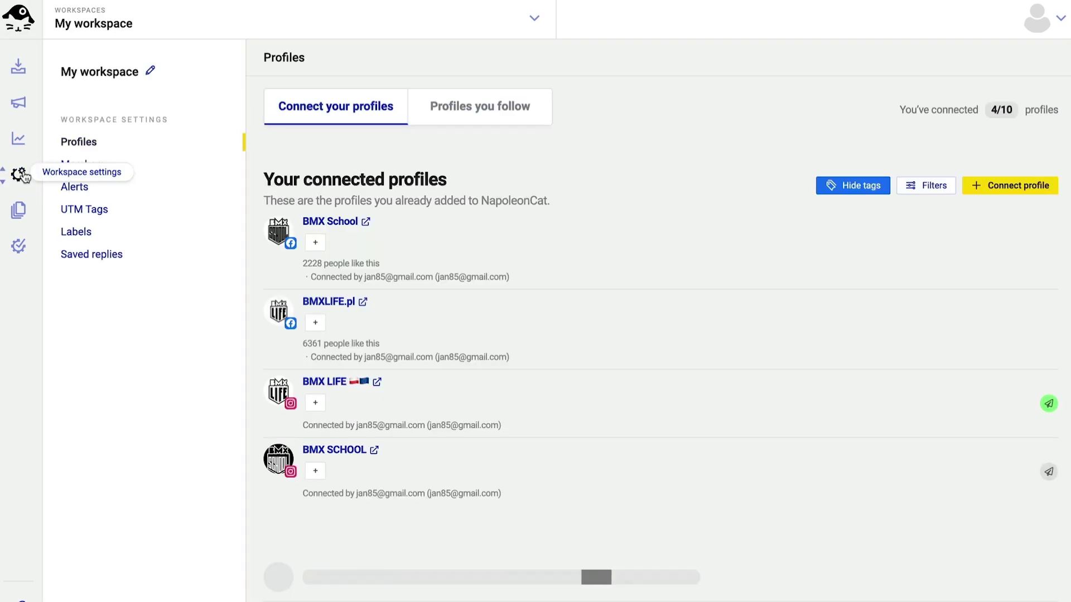
{"action": "left_click", "coordinate": [149, 70]}
{"action": "type", "text": "BMX St"}
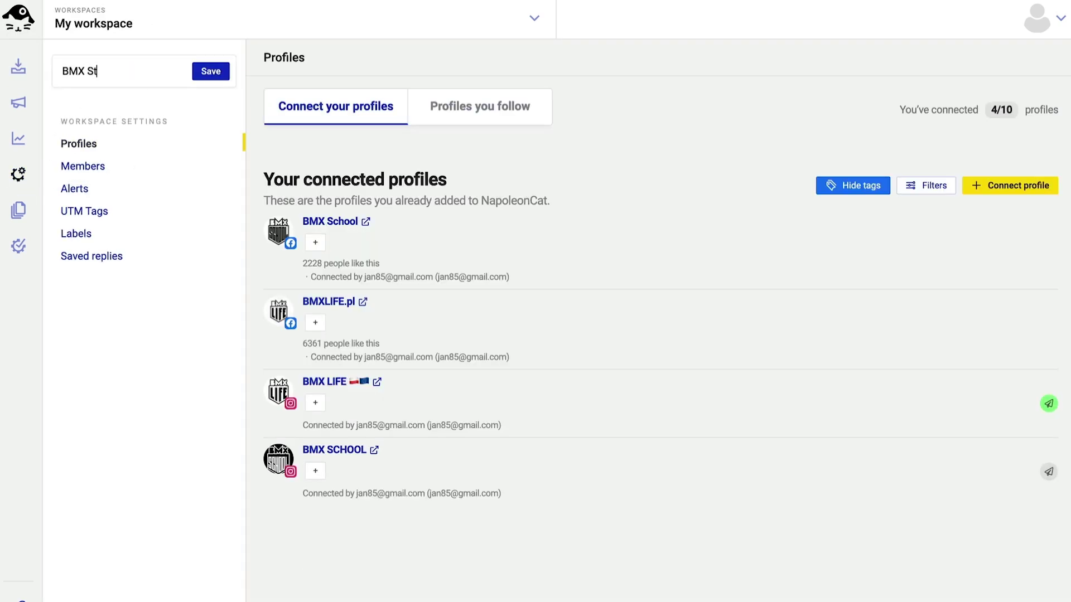
{"action": "type", "text": "ores"}
{"action": "left_click", "coordinate": [215, 78]}
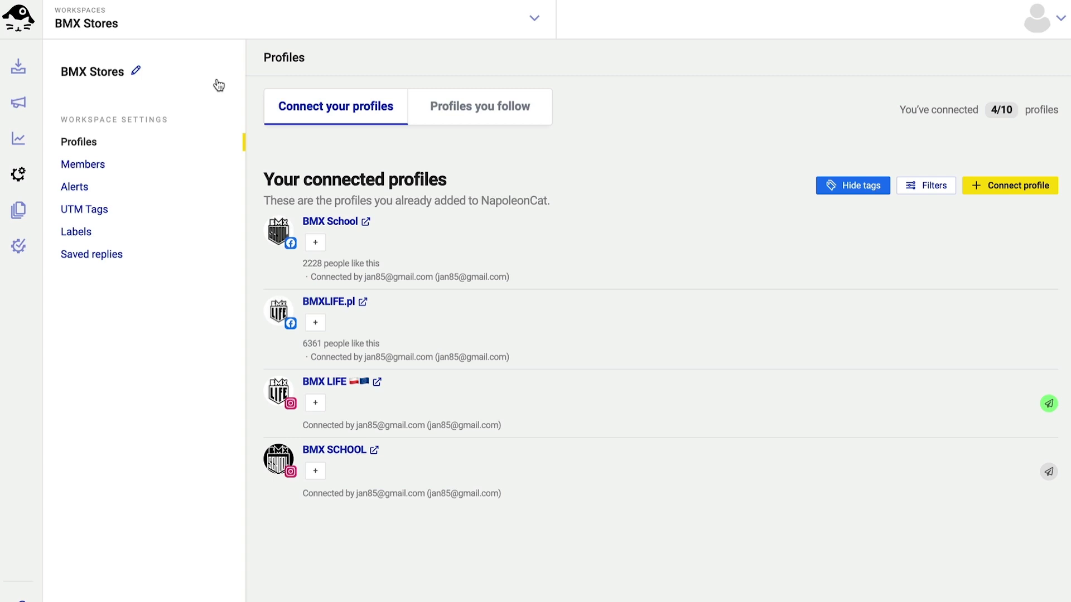
{"action": "left_click", "coordinate": [530, 22]}
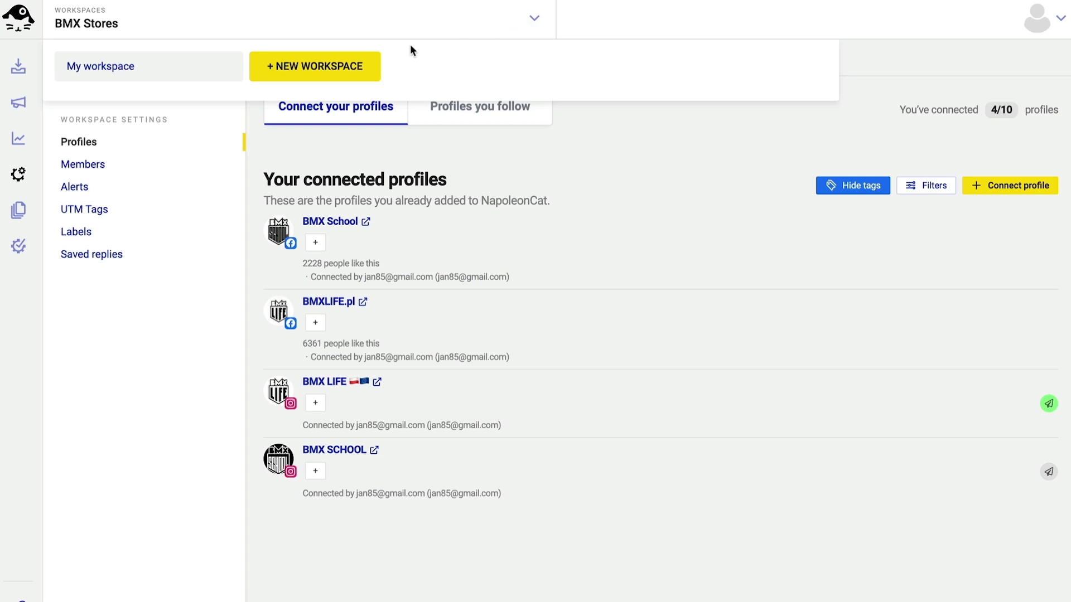
Step: Add a new workspace named 'Yoga' from the Workspaces list
{"action": "left_click", "coordinate": [300, 68]}
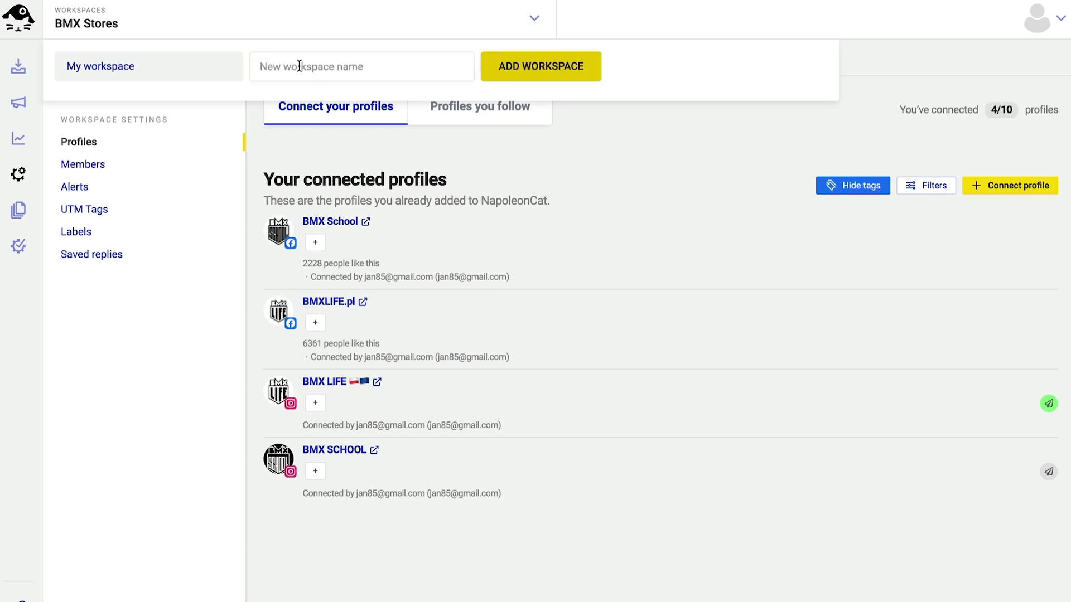
{"action": "left_click", "coordinate": [297, 66]}
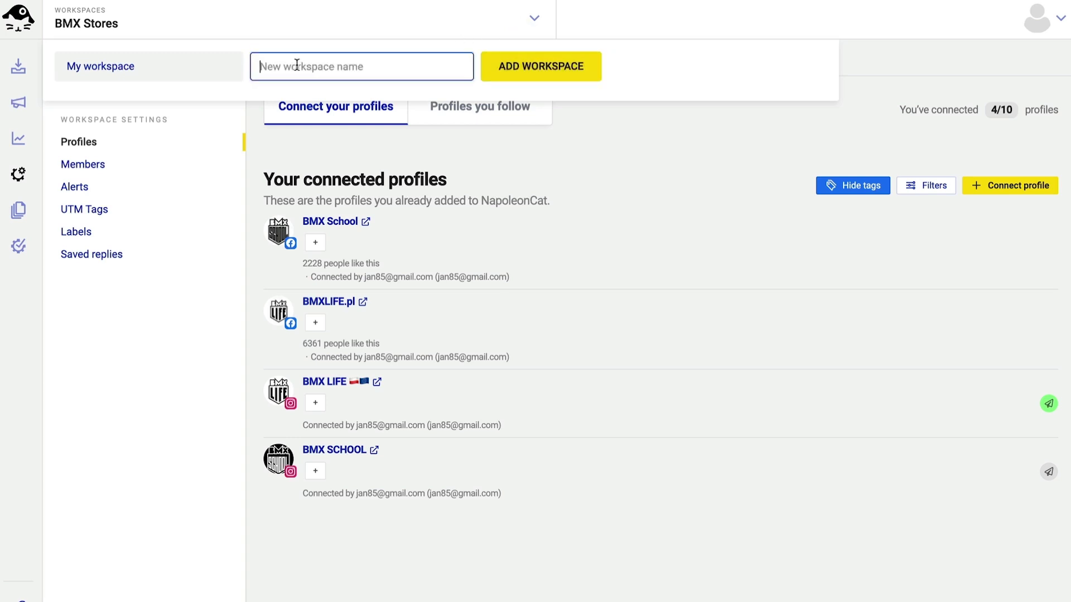
{"action": "type", "text": "Yoga"}
{"action": "left_click", "coordinate": [525, 58]}
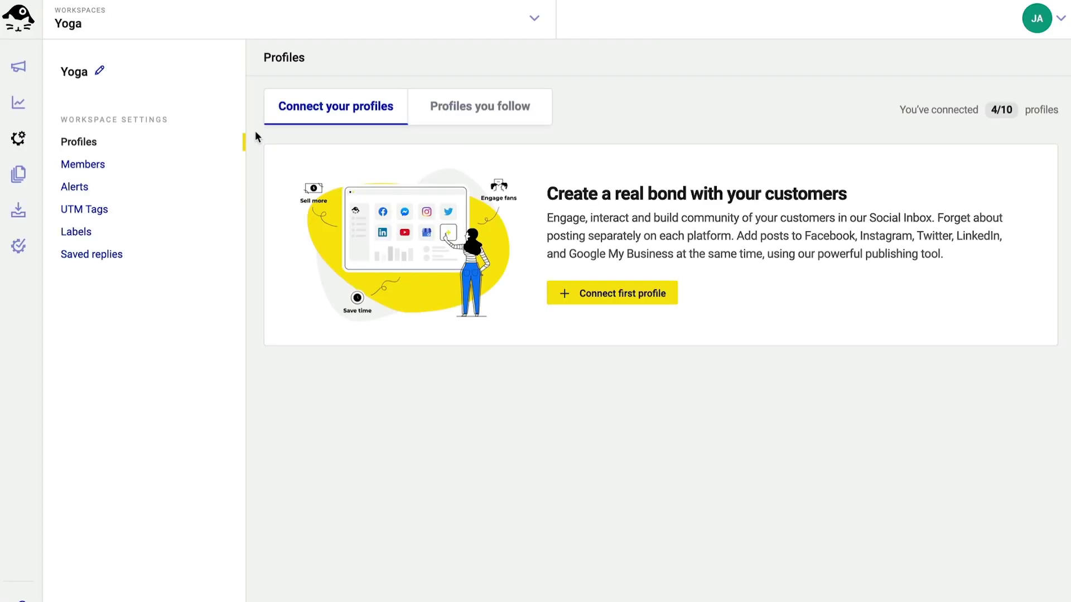
Step: Connect the SeventhSeries Facebook page to the Yoga workspace and show its Members list
{"action": "left_click", "coordinate": [569, 290]}
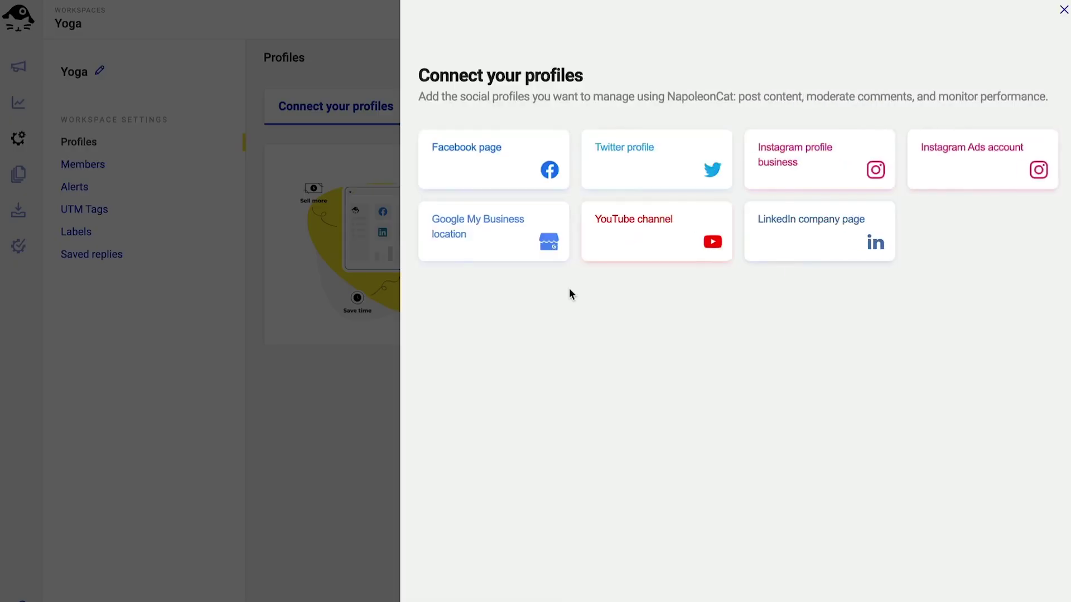
{"action": "left_click", "coordinate": [535, 168]}
{"action": "left_click", "coordinate": [1007, 425]}
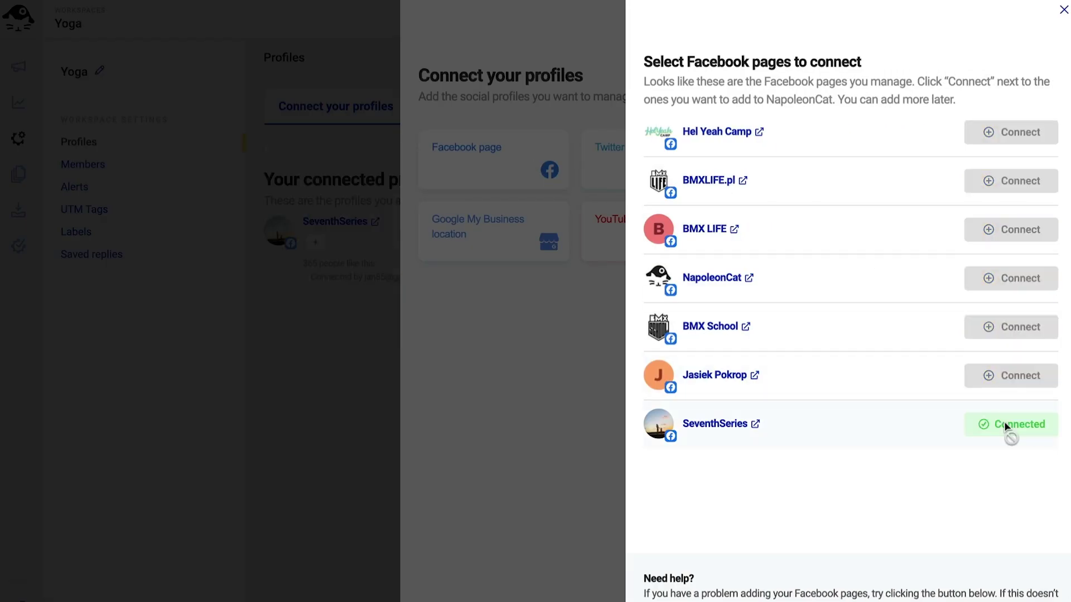
{"action": "left_click", "coordinate": [1063, 11]}
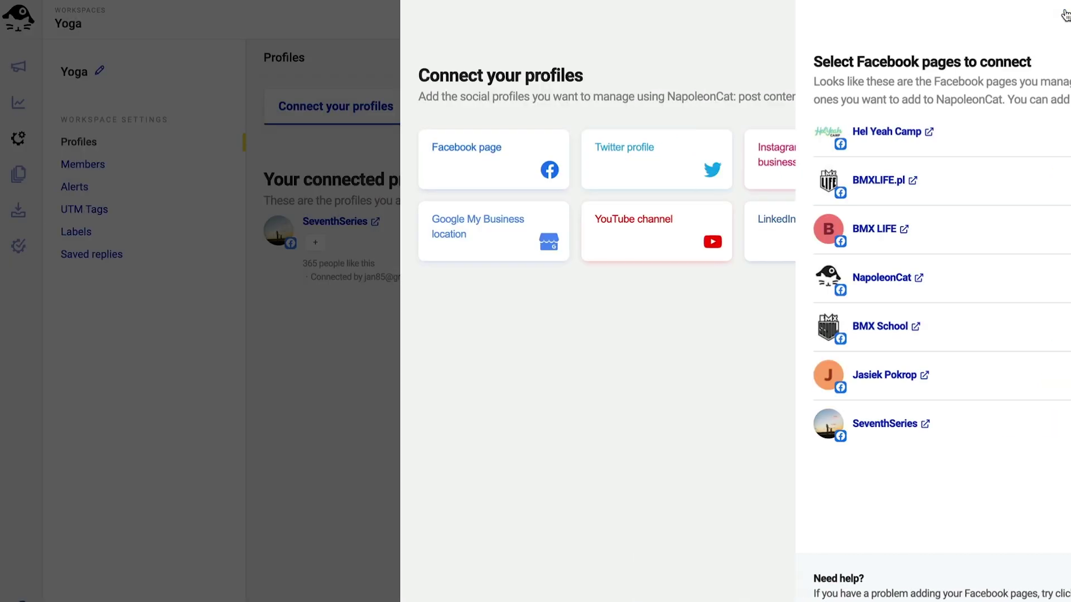
{"action": "left_click", "coordinate": [1063, 14]}
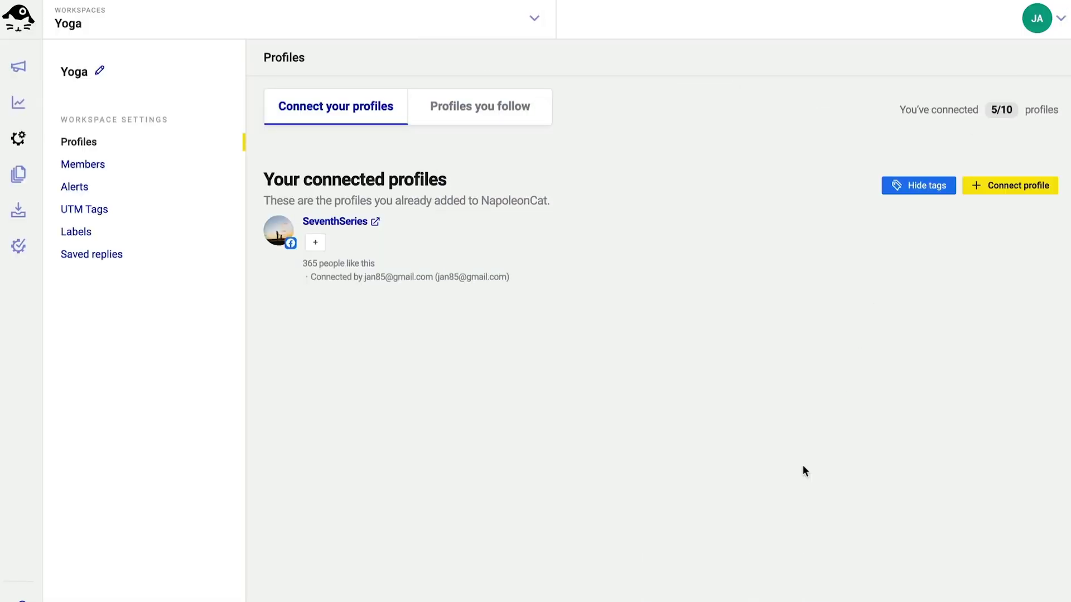
{"action": "left_click", "coordinate": [117, 165]}
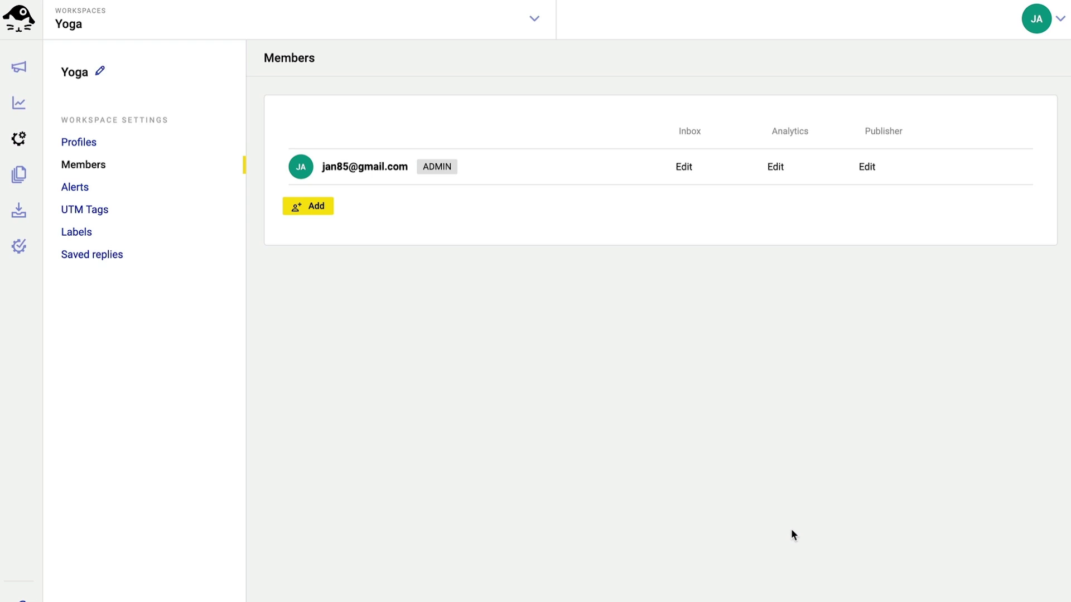
Step: Create a team named 'Yoga' in the account's Team settings
{"action": "left_click", "coordinate": [1058, 30]}
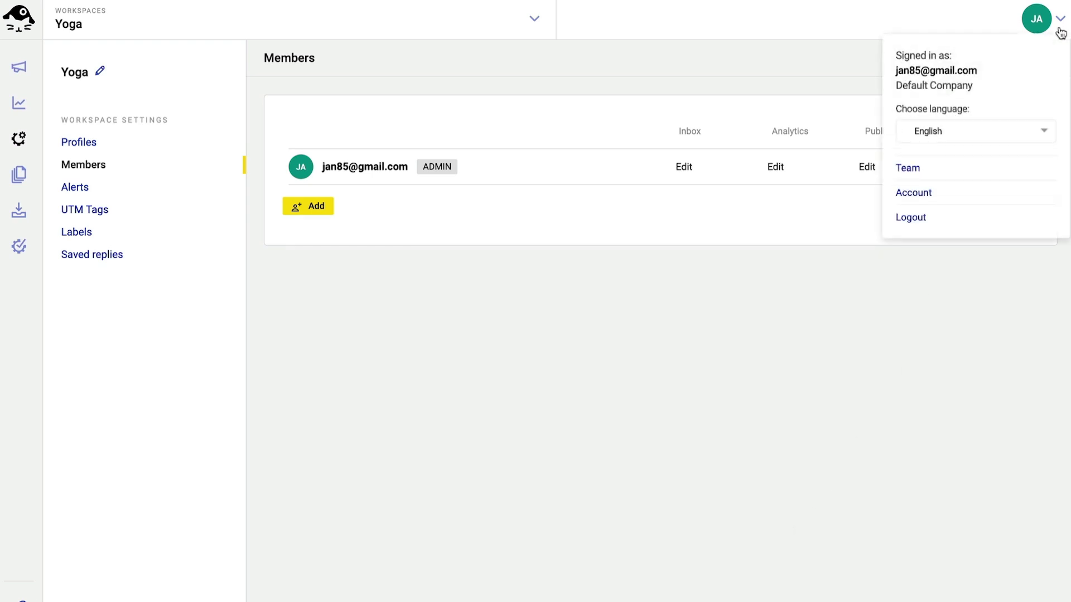
{"action": "left_click", "coordinate": [923, 168]}
{"action": "left_click", "coordinate": [290, 264]}
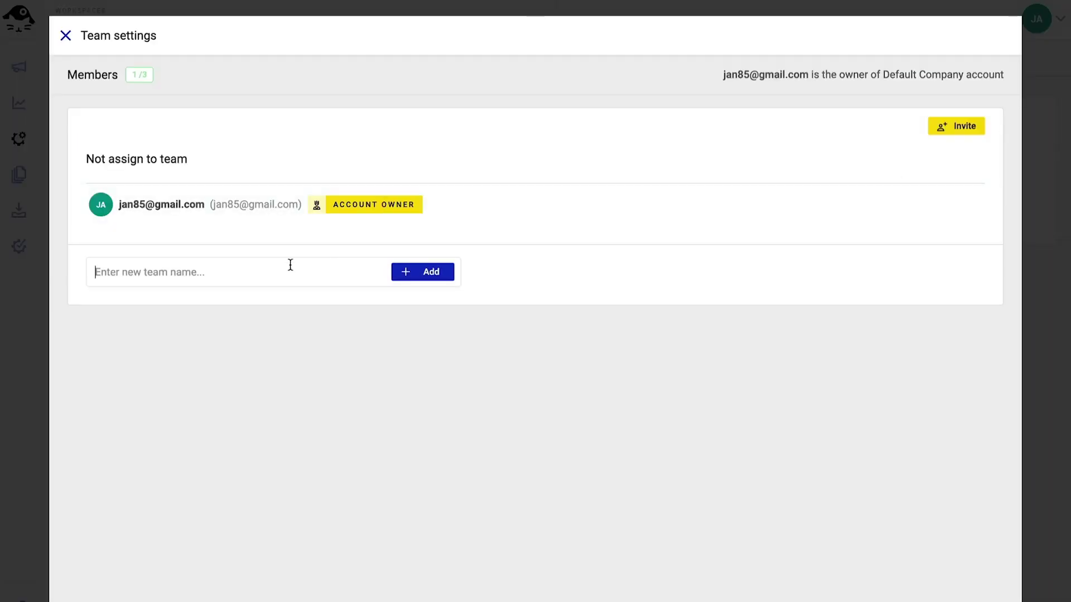
{"action": "type", "text": "Yoga"}
{"action": "left_click", "coordinate": [452, 273]}
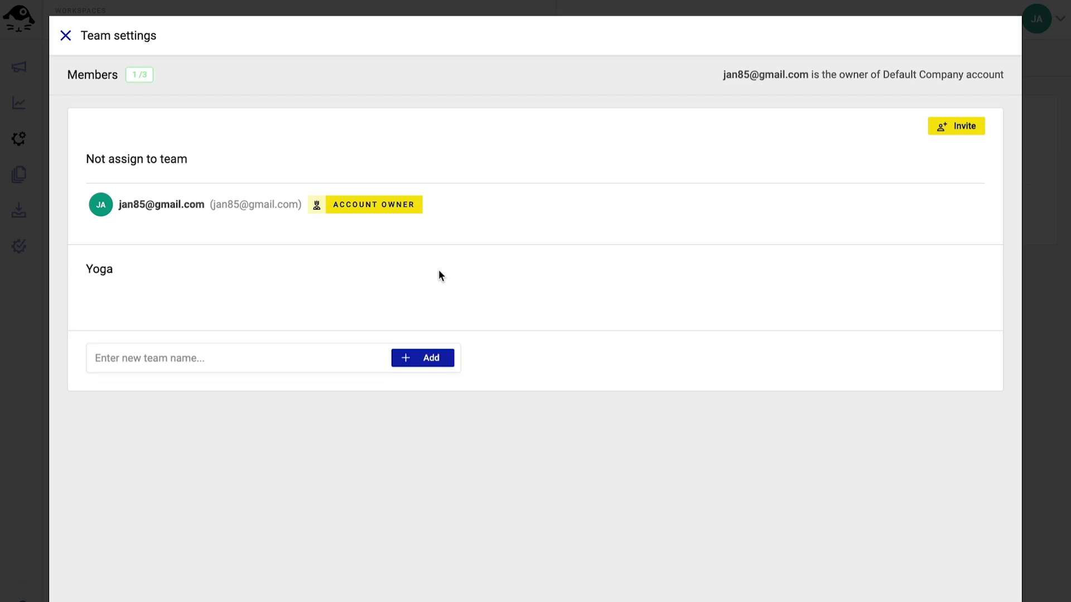
Step: Start an invitation for the invitee's email address, placing them in the Yoga team as USER
{"action": "left_click", "coordinate": [936, 126]}
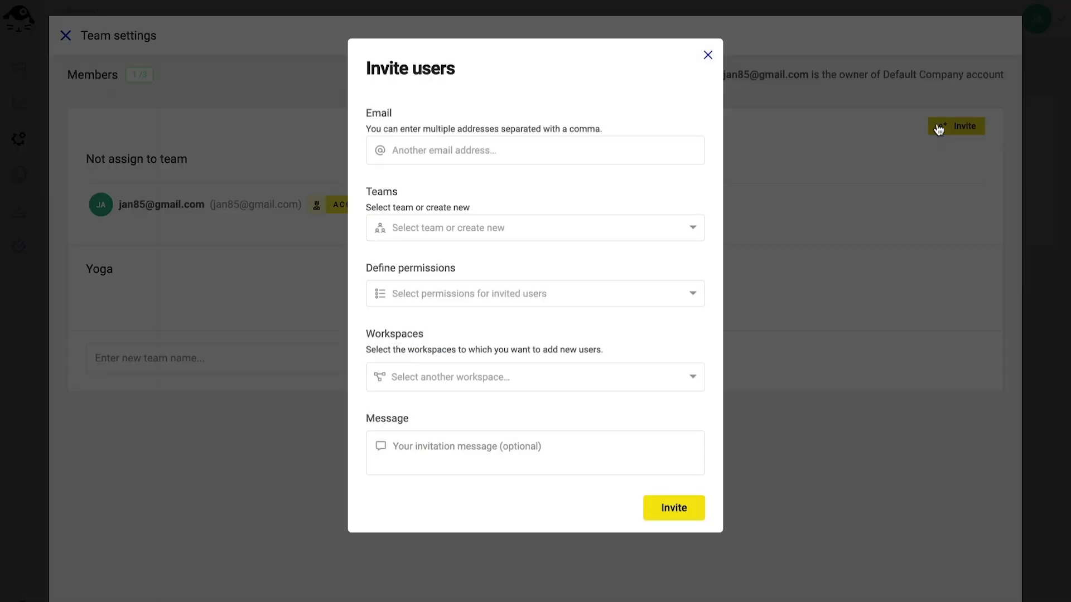
{"action": "left_click", "coordinate": [588, 150]}
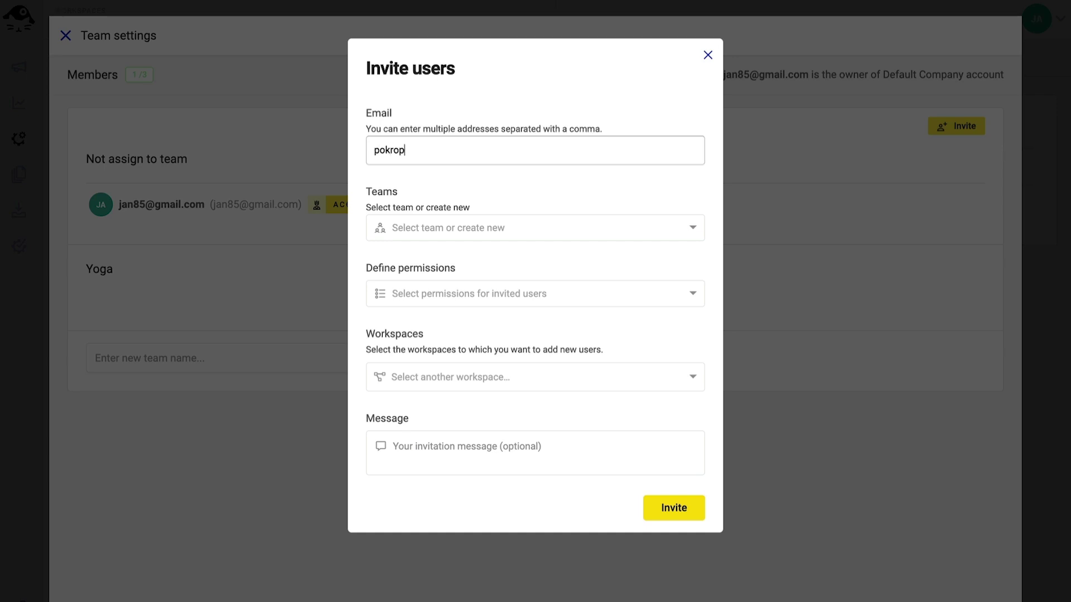
{"action": "key", "text": "Return"}
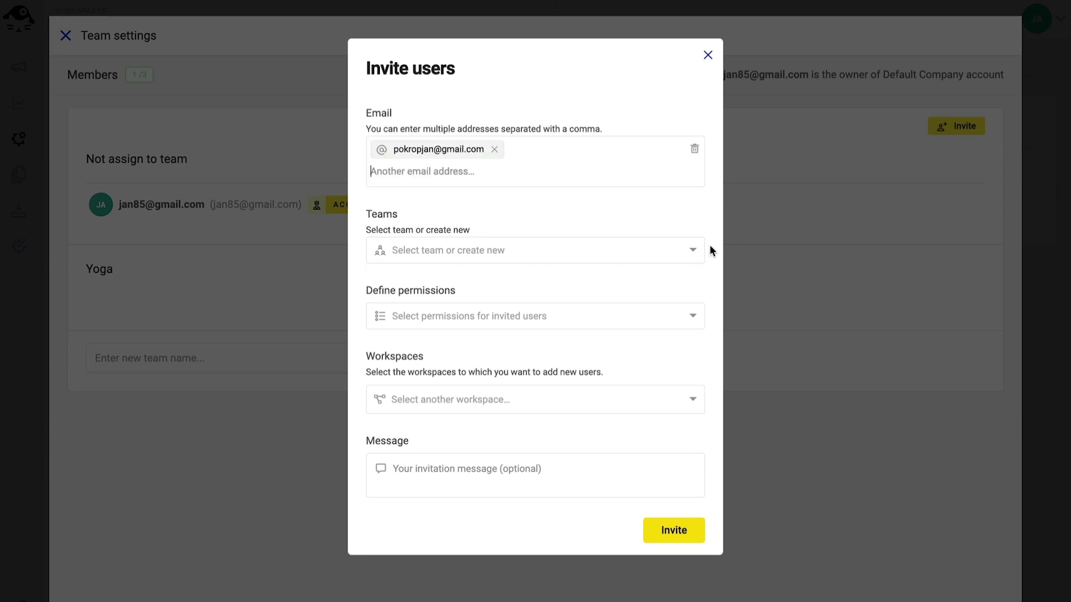
{"action": "left_click", "coordinate": [702, 251]}
{"action": "left_click", "coordinate": [481, 300]}
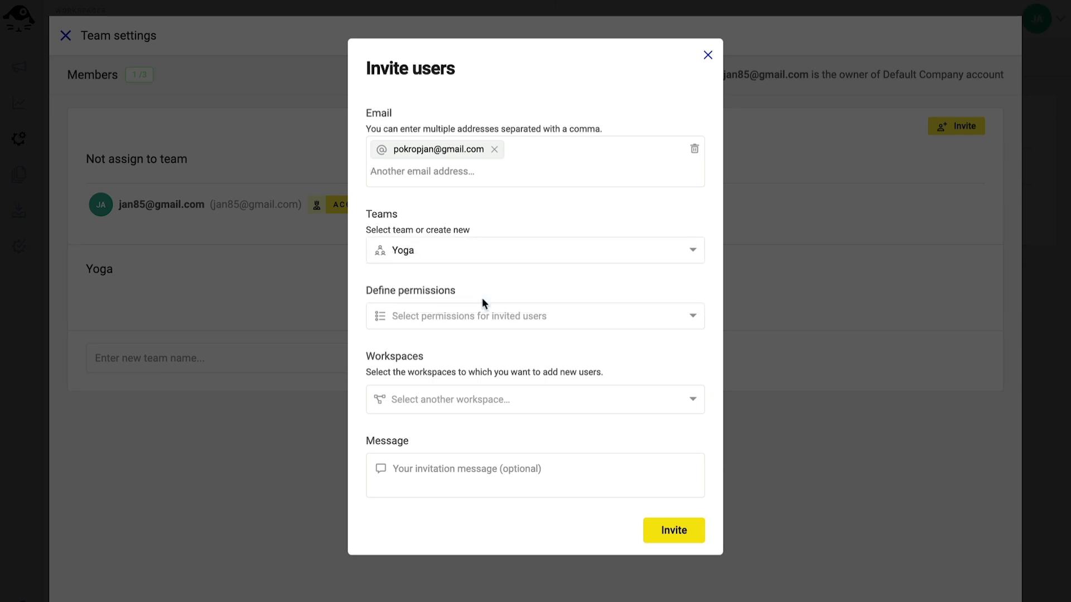
{"action": "left_click", "coordinate": [695, 316]}
{"action": "left_click", "coordinate": [611, 339]}
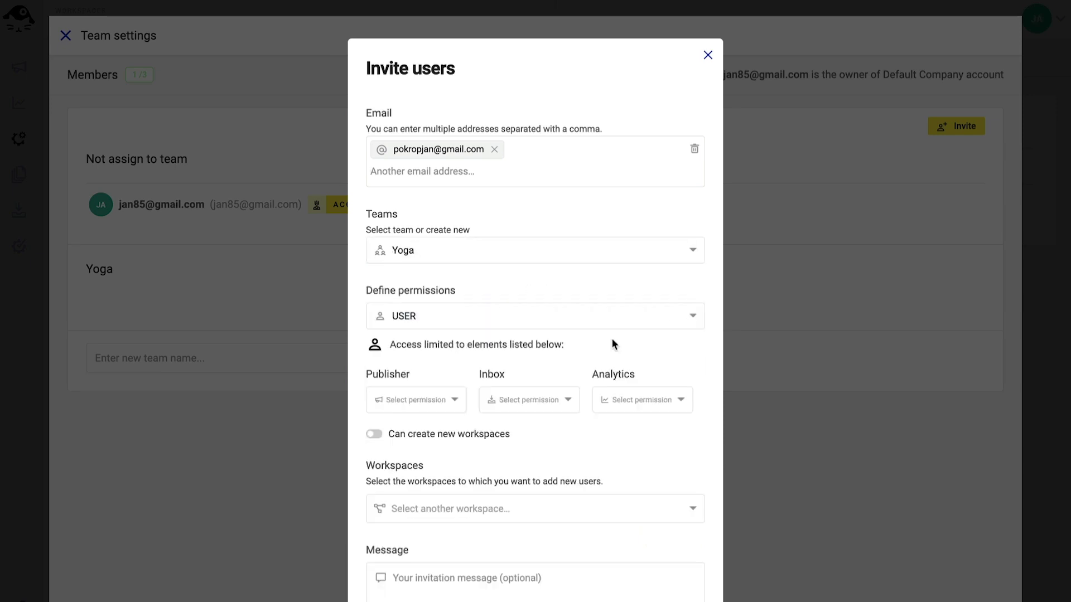
Step: Give Edit access to Publisher, Inbox and Analytics, share the Yoga workspace, and send the invite
{"action": "left_click", "coordinate": [454, 399]}
{"action": "left_click", "coordinate": [430, 449]}
{"action": "left_click", "coordinate": [564, 400]}
{"action": "left_click", "coordinate": [513, 449]}
{"action": "left_click", "coordinate": [663, 401]}
{"action": "left_click", "coordinate": [626, 449]}
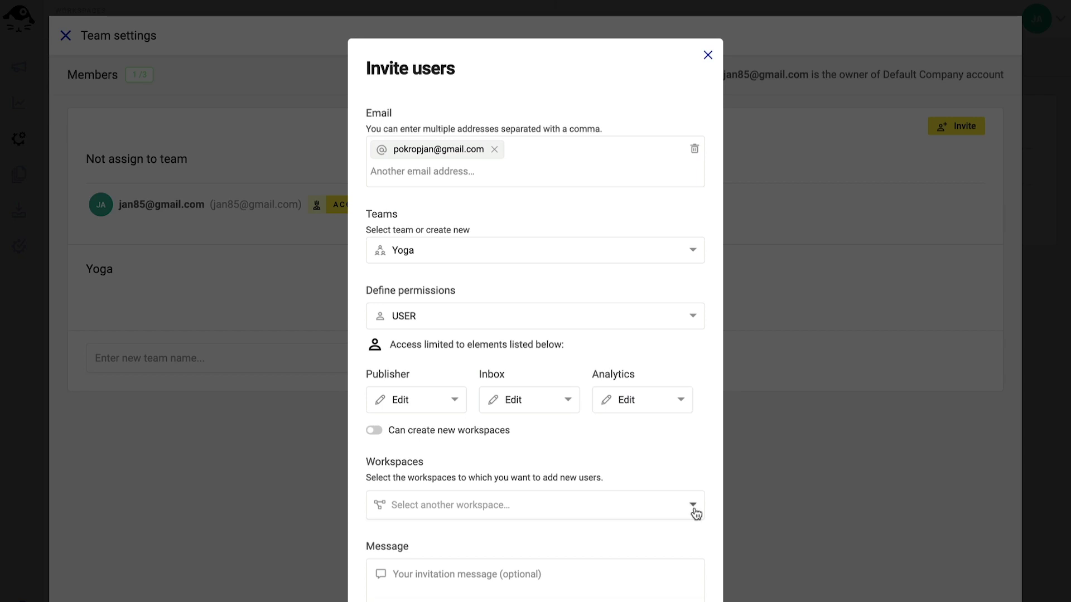
{"action": "left_click", "coordinate": [693, 508]}
{"action": "left_click", "coordinate": [611, 552]}
{"action": "scroll", "coordinate": [613, 407], "scroll_direction": "down", "scroll_amount": 1}
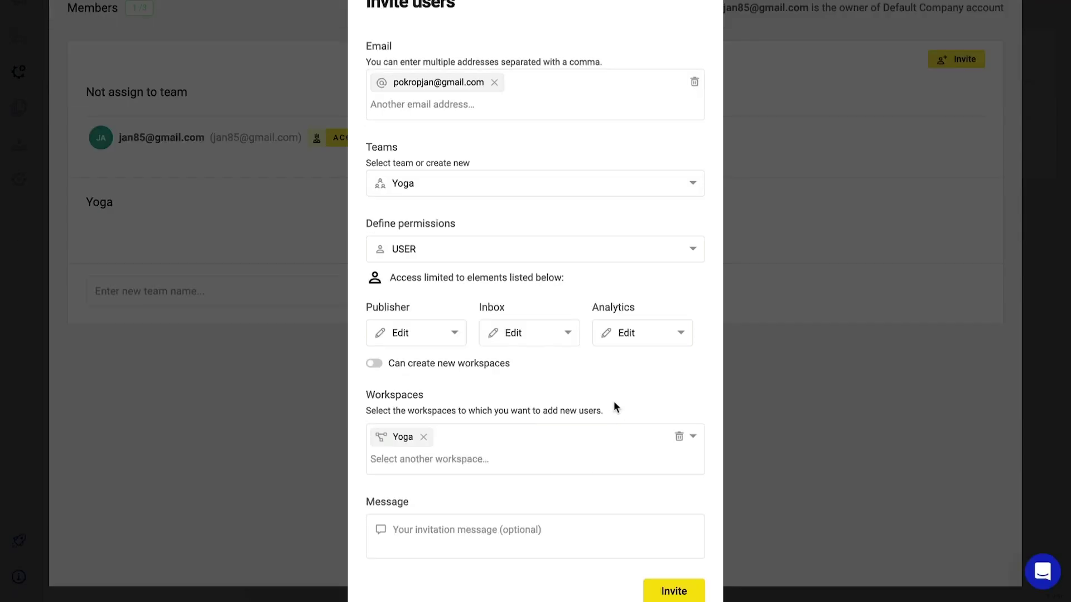
{"action": "left_click", "coordinate": [674, 590]}
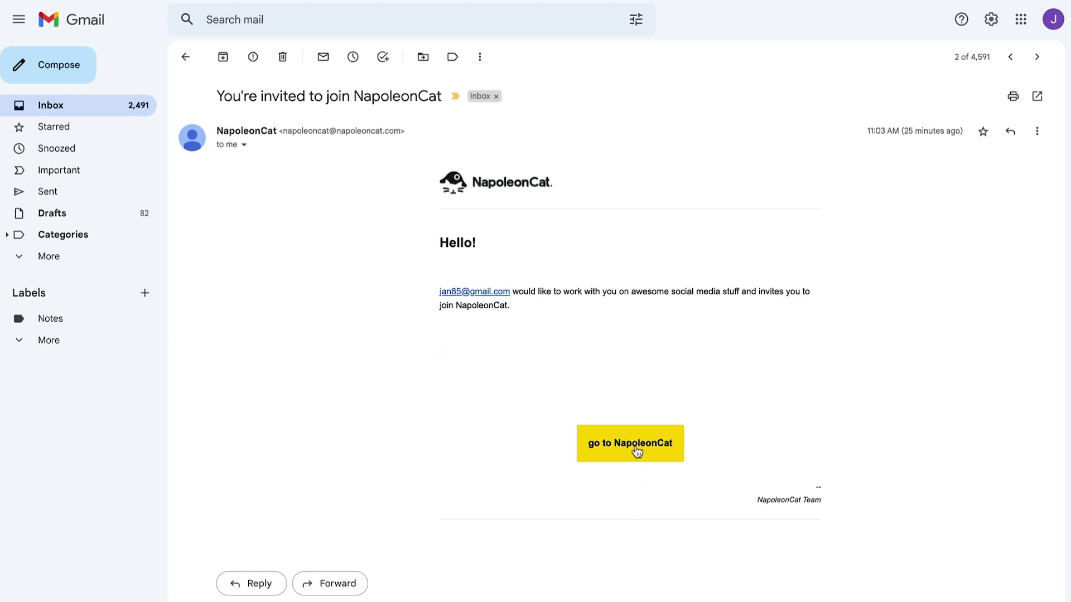
Step: Follow the invitation email's 'go to NapoleonCat' link back into NapoleonCat
{"action": "left_click", "coordinate": [637, 450]}
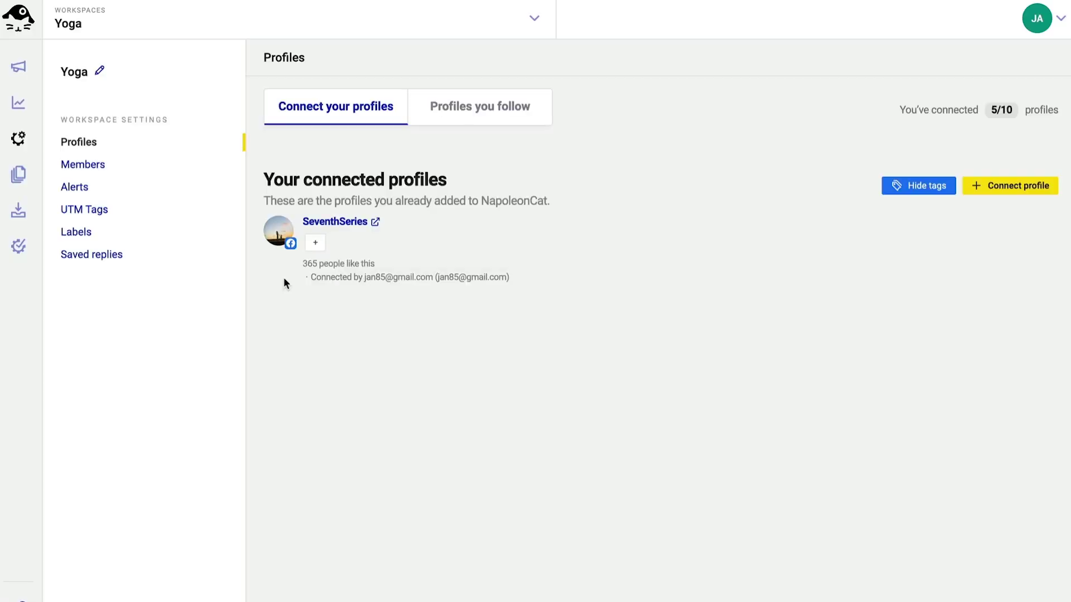
Step: Set the invited user's Yoga permissions to Inbox Off, Analytics View and Publisher Off
{"action": "left_click", "coordinate": [92, 164]}
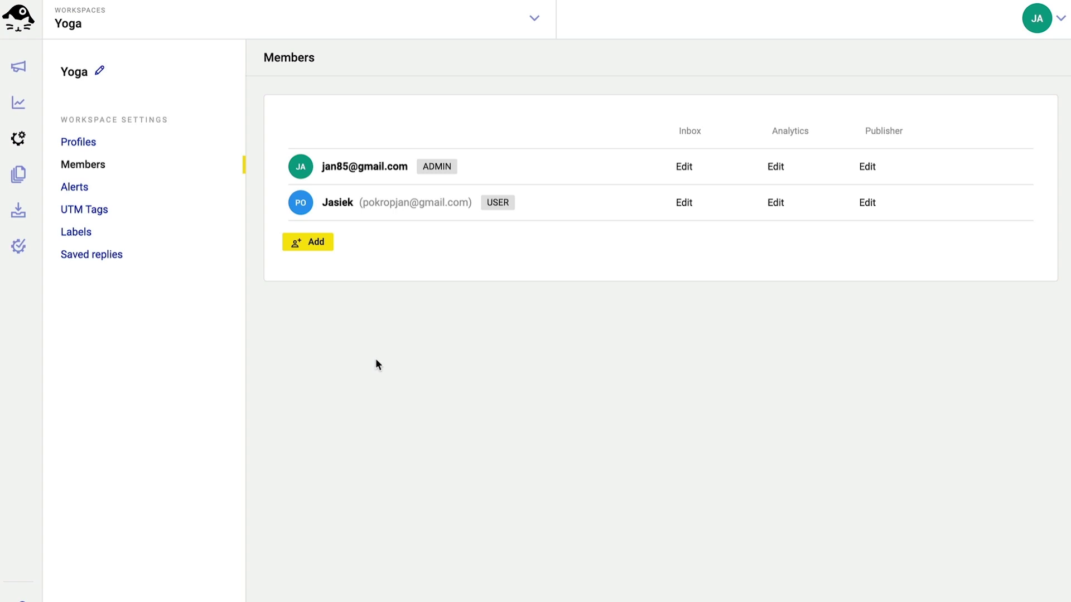
{"action": "left_click", "coordinate": [725, 205]}
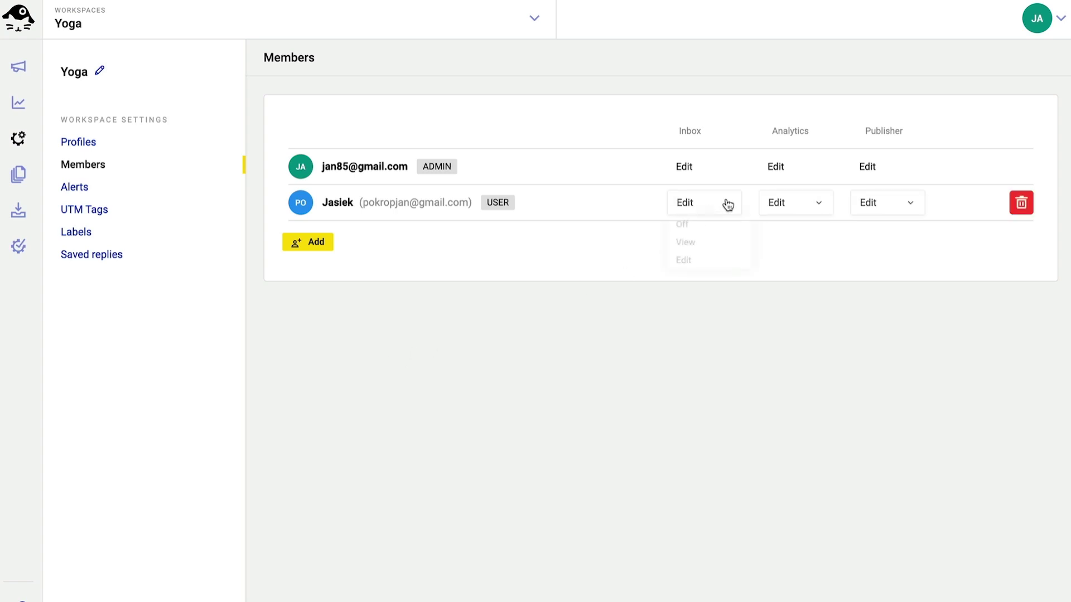
{"action": "left_click", "coordinate": [818, 206]}
{"action": "left_click", "coordinate": [787, 243]}
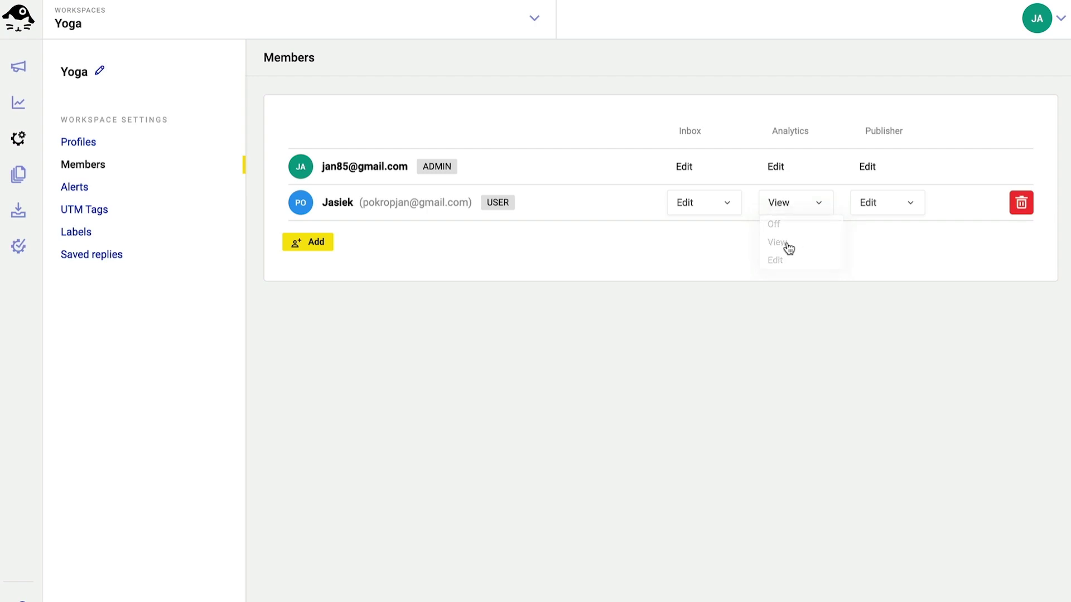
{"action": "left_click", "coordinate": [880, 210]}
{"action": "left_click", "coordinate": [875, 226]}
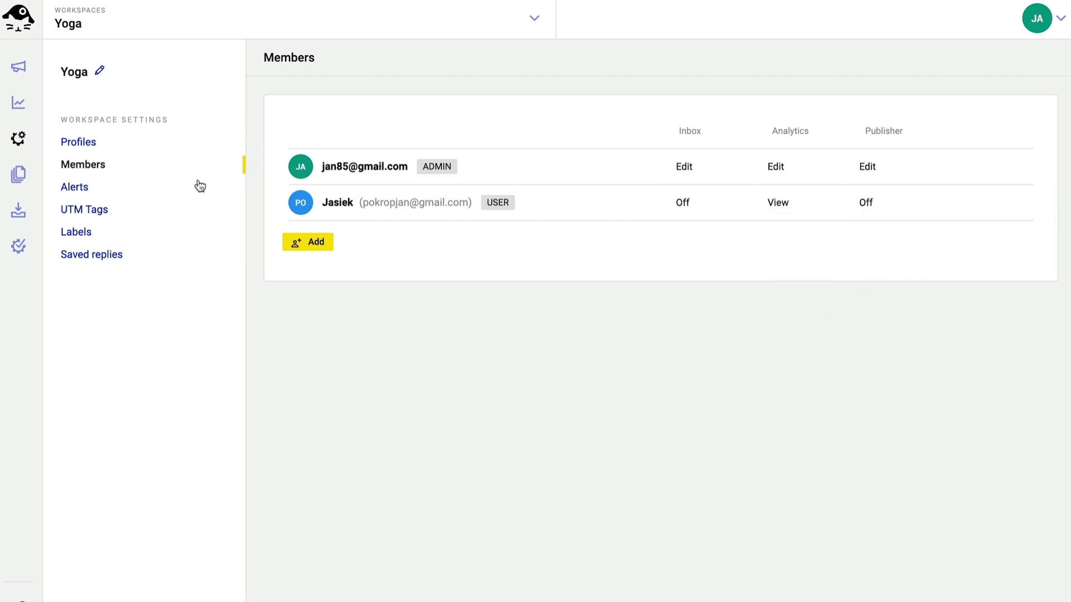
Step: Start a new alert rule under Alerts and review its activity types, keeping posts
{"action": "left_click", "coordinate": [170, 186]}
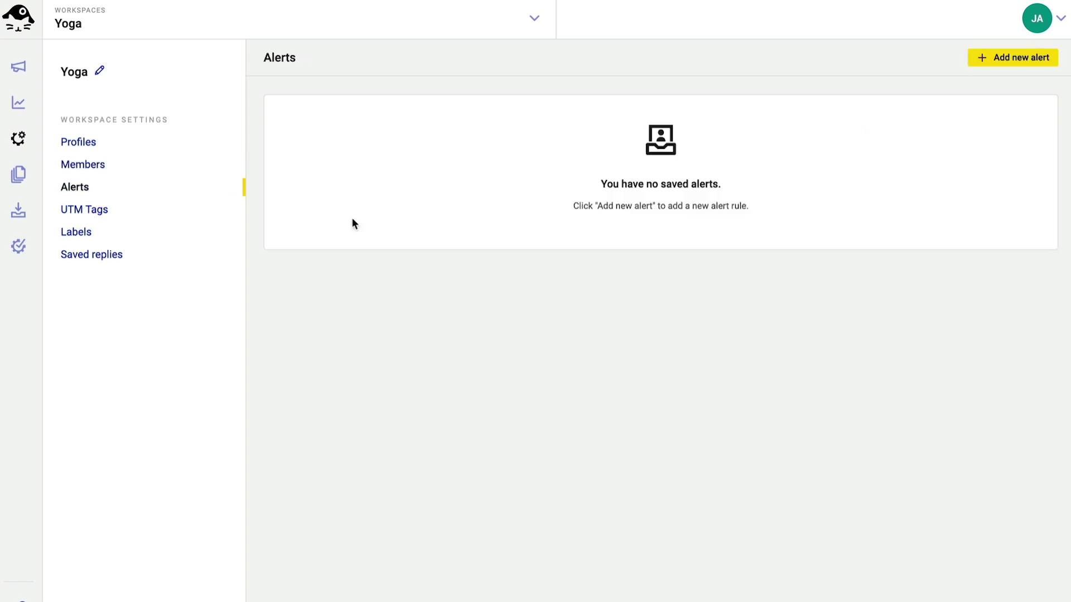
{"action": "left_click", "coordinate": [999, 60]}
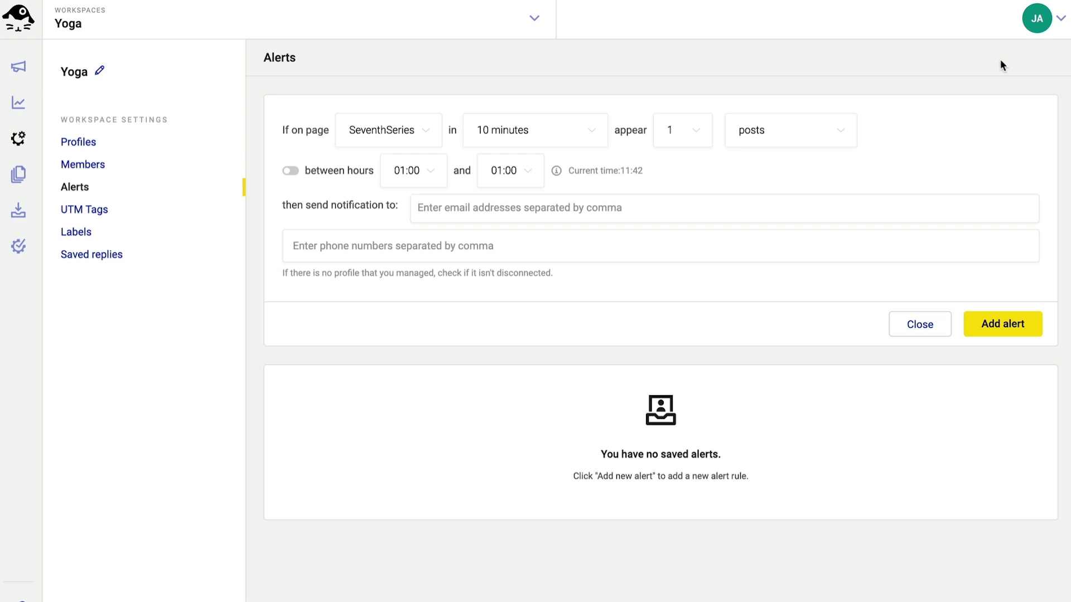
{"action": "left_click", "coordinate": [831, 124]}
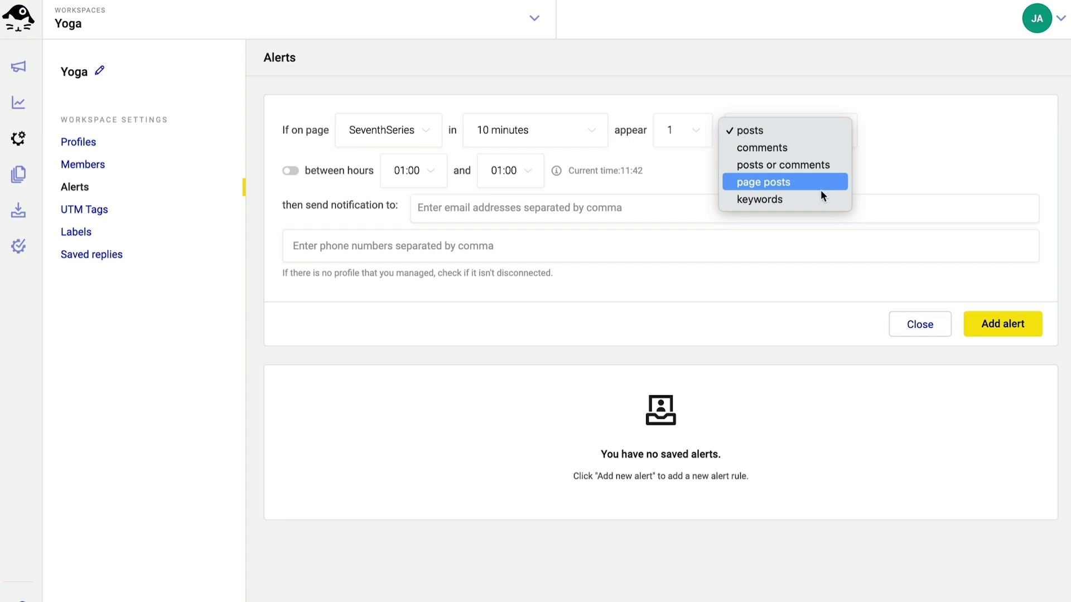
{"action": "left_click", "coordinate": [911, 156]}
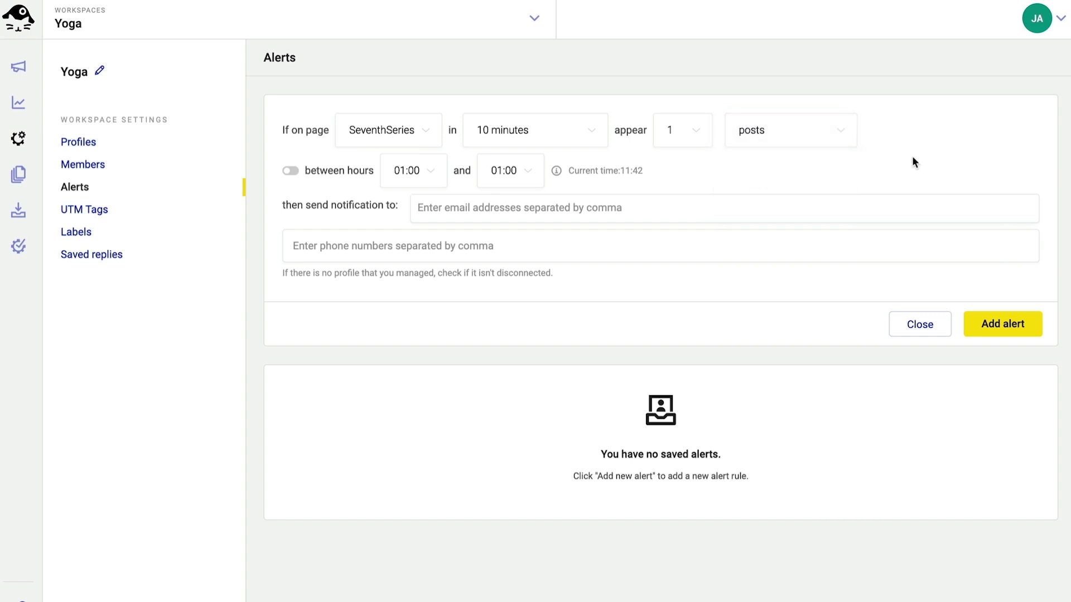
{"action": "left_click", "coordinate": [170, 209]}
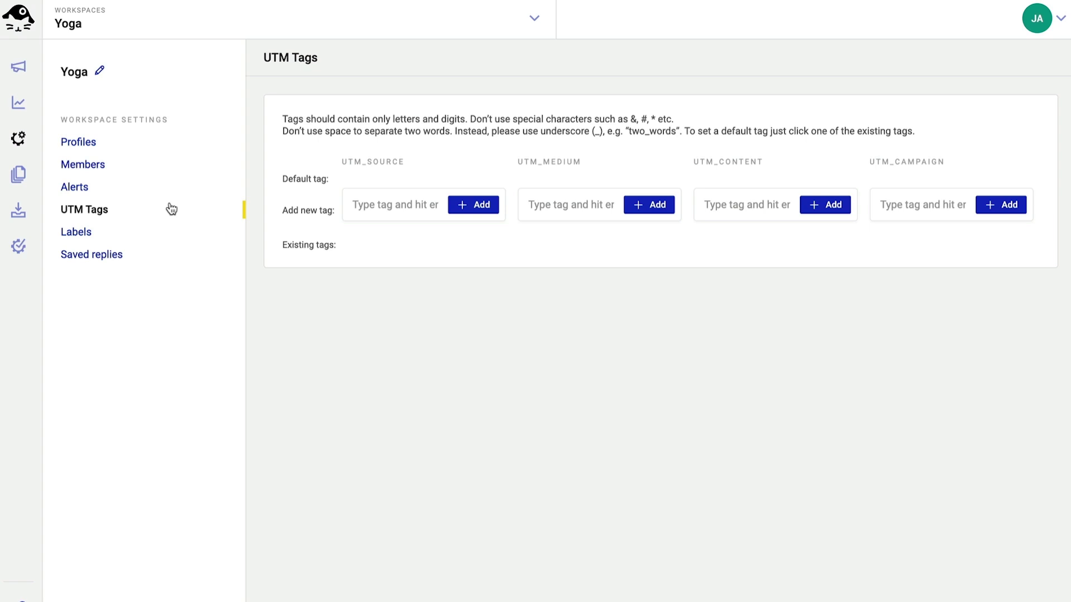
Step: Look over the Yoga workspace's Labels page, then move on to Saved replies
{"action": "left_click", "coordinate": [157, 235]}
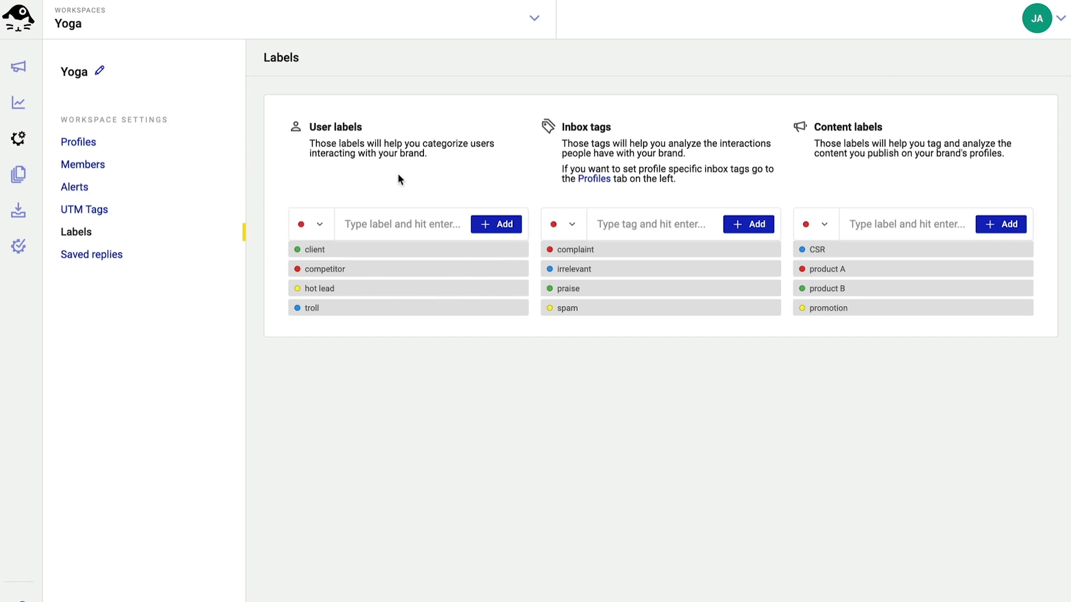
{"action": "left_click", "coordinate": [136, 257]}
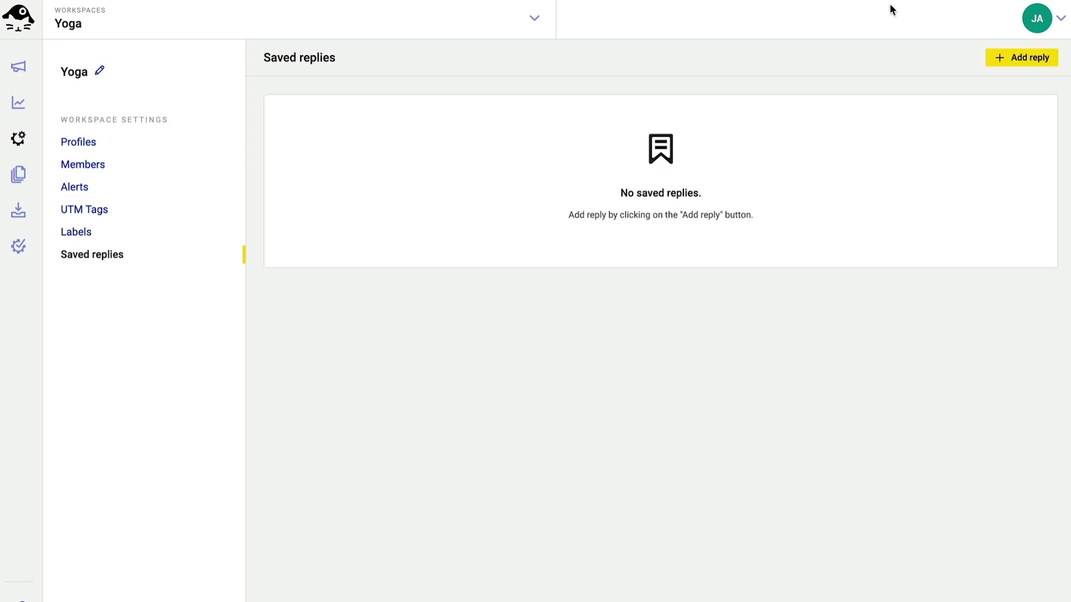
Step: Begin a new saved reply template and cancel it with Escape, leaving none saved
{"action": "left_click", "coordinate": [992, 56]}
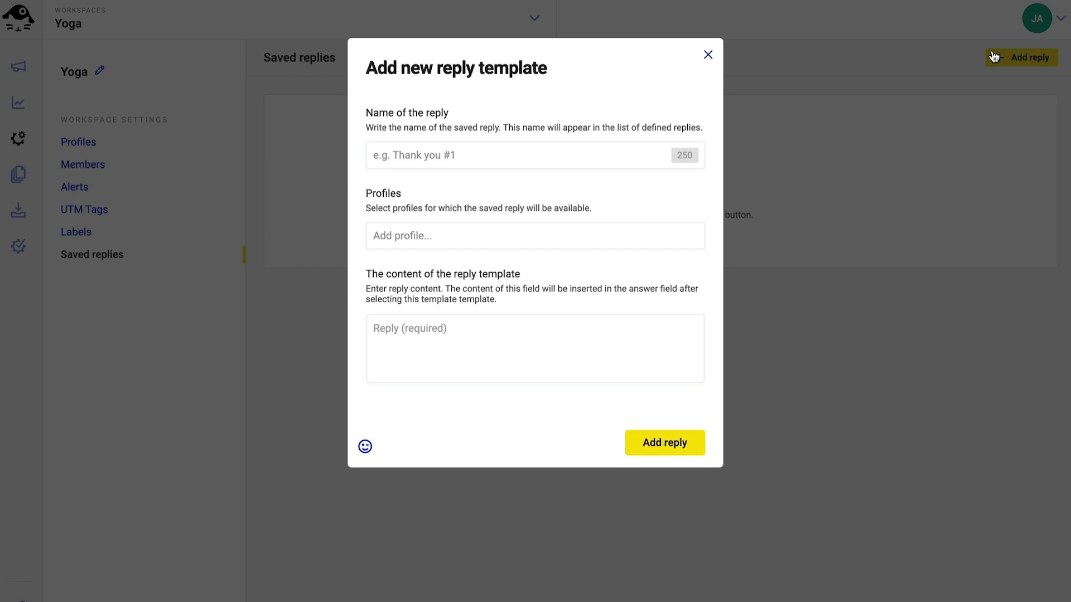
{"action": "key", "text": "Escape"}
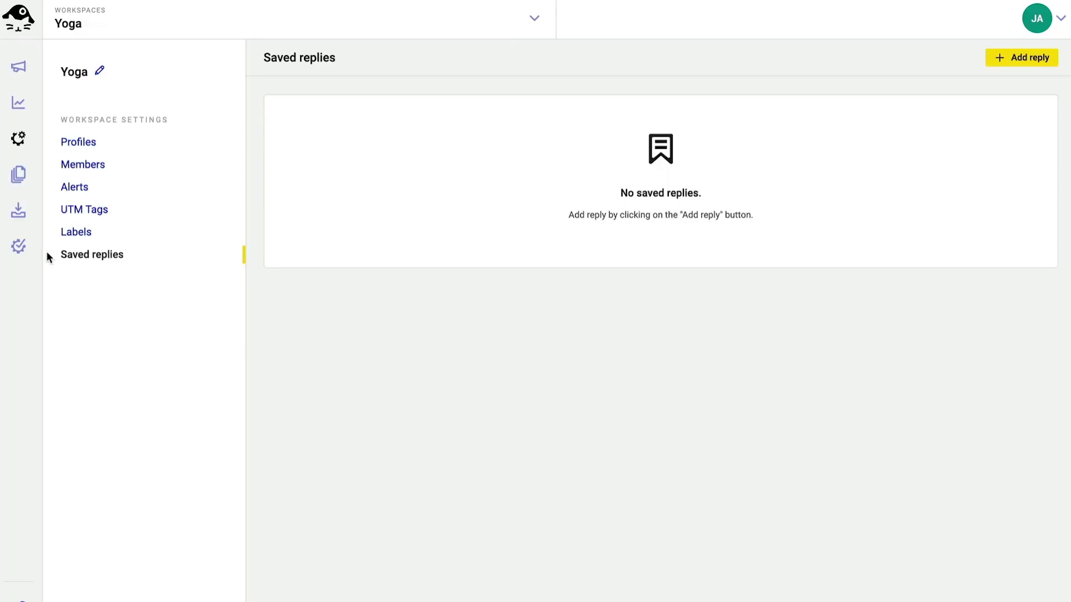